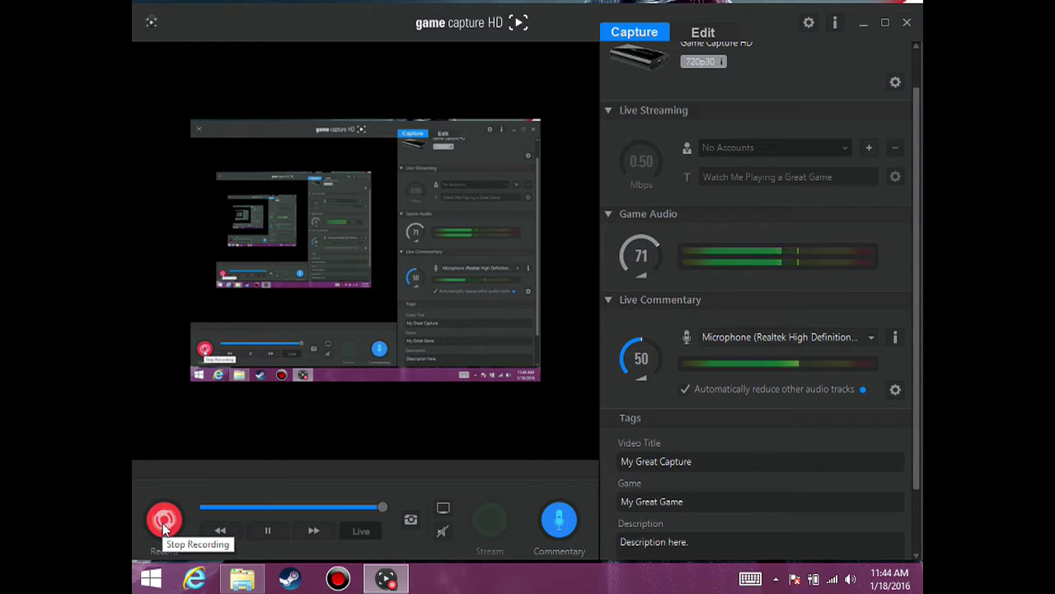
- Minimize the capture window and open the Downloads folder in File Explorer
click(864, 28)
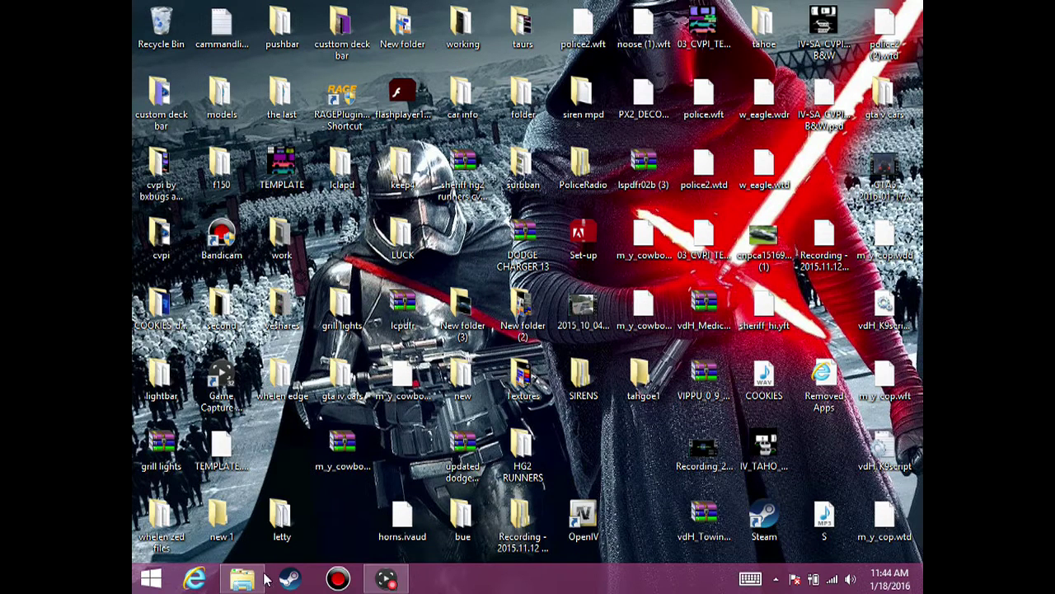
mouse_move(263, 580)
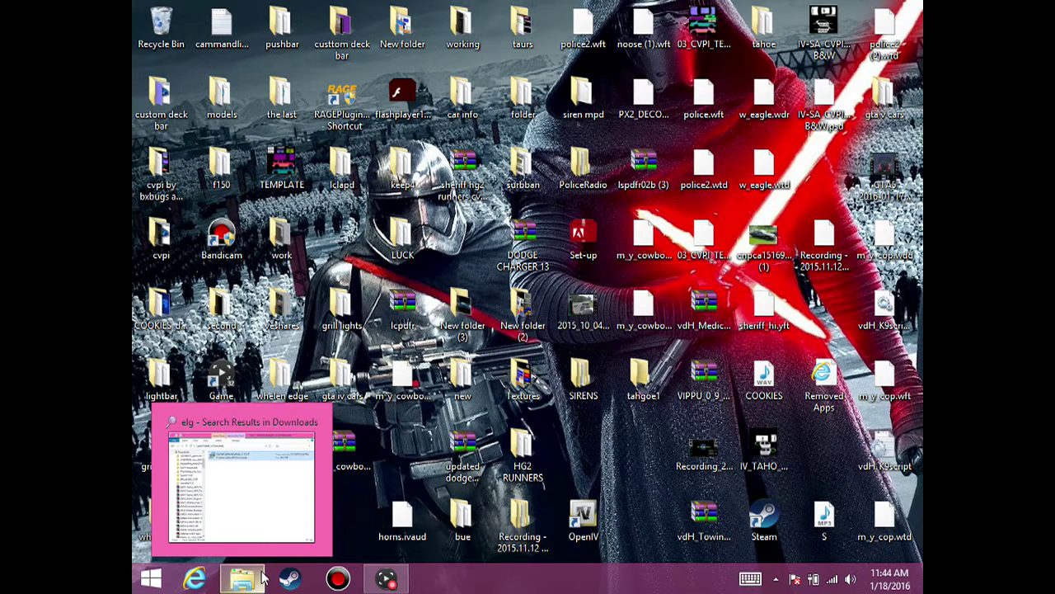
click(247, 580)
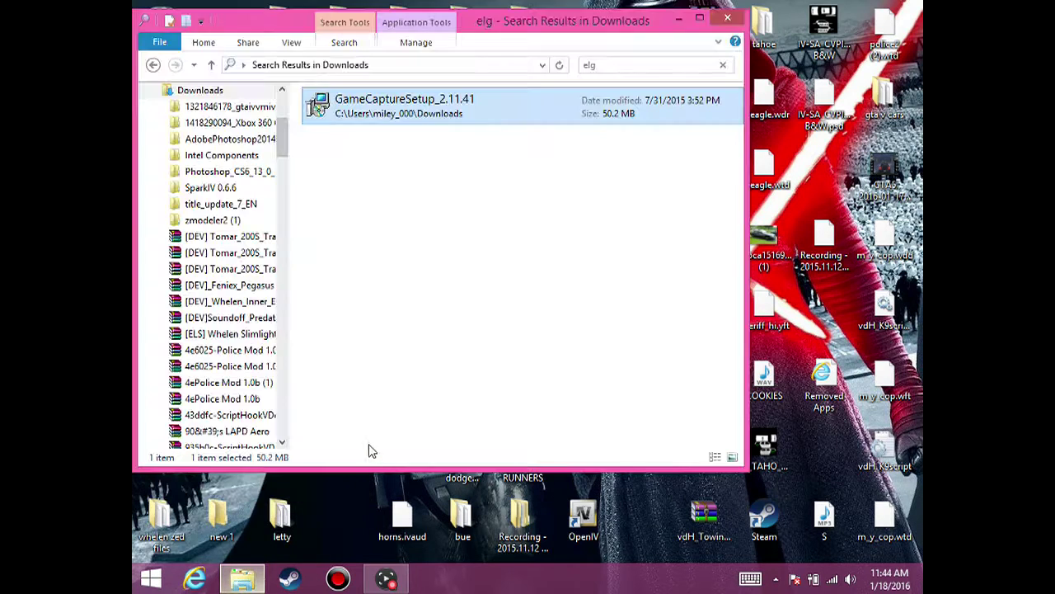
drag(283, 140, 288, 96)
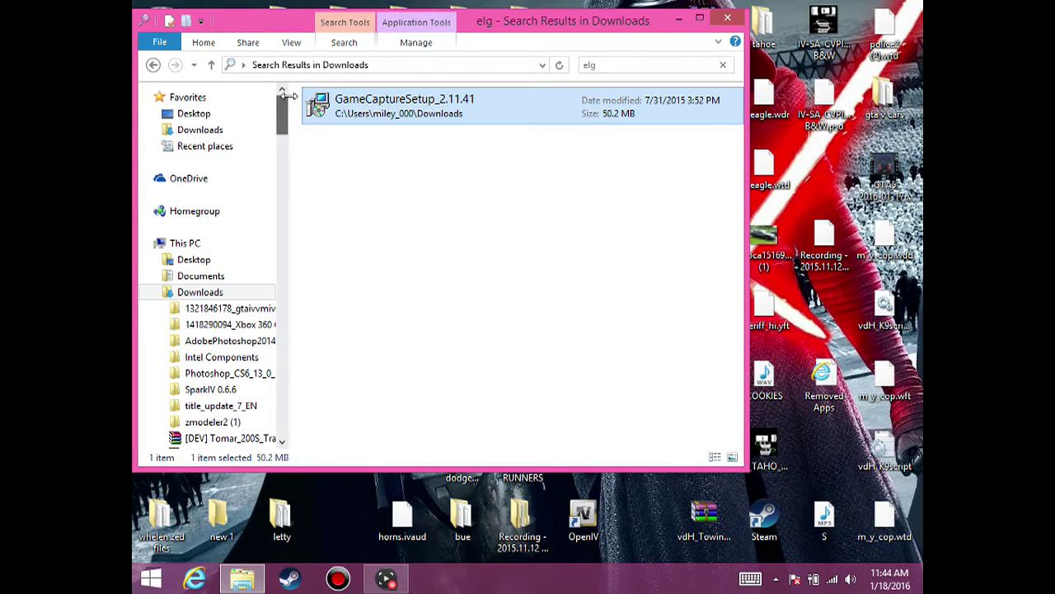
click(206, 129)
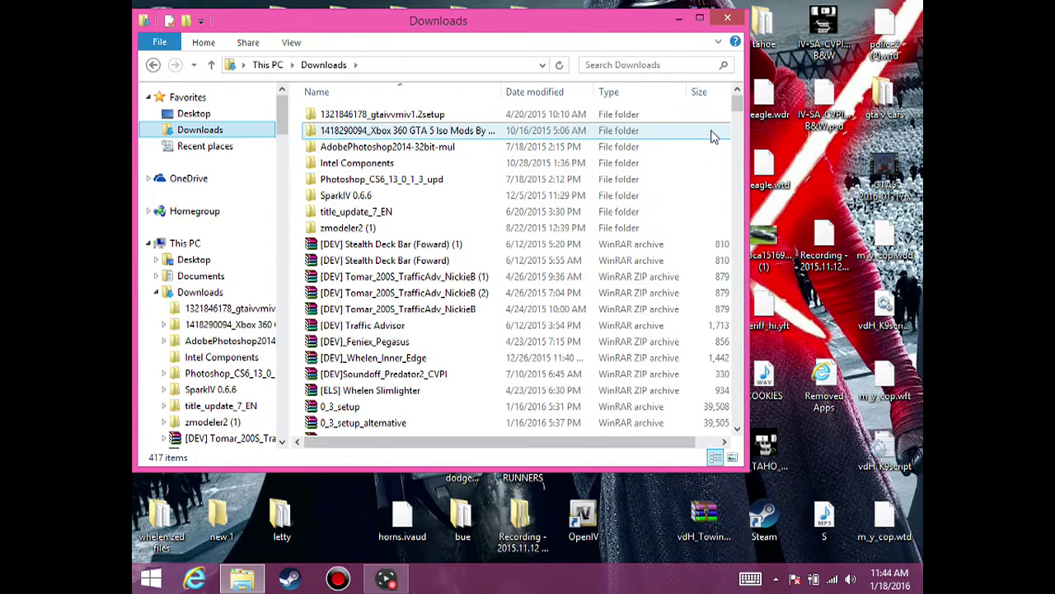
- Open the 0_3_setup archive from Downloads to examine its contents, and minimize it again
mouse_move(739, 112)
mouse_down()
mouse_move(740, 150)
mouse_move(741, 116)
mouse_up()
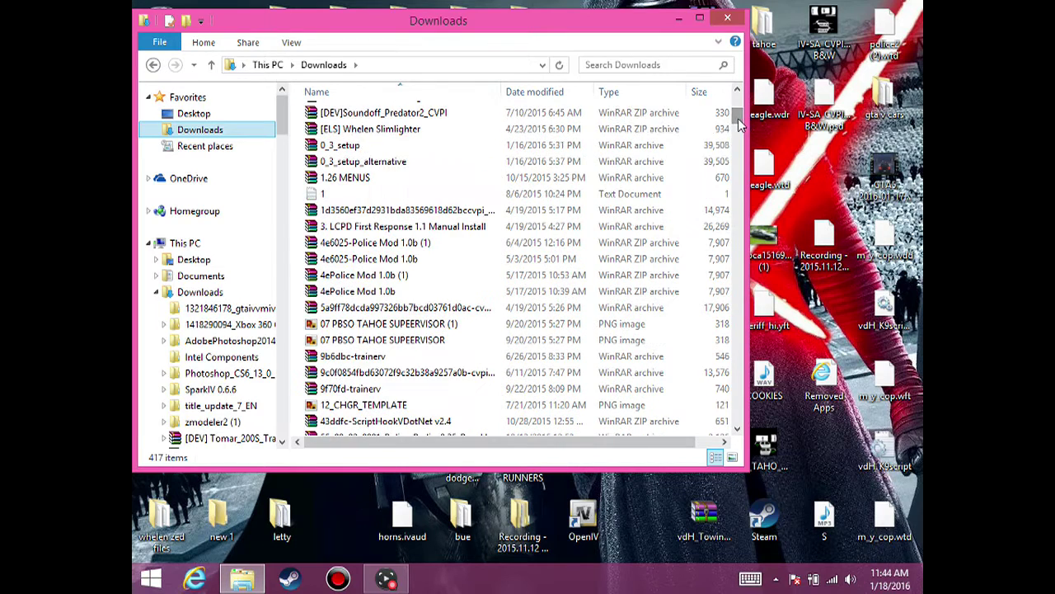
double_click(381, 147)
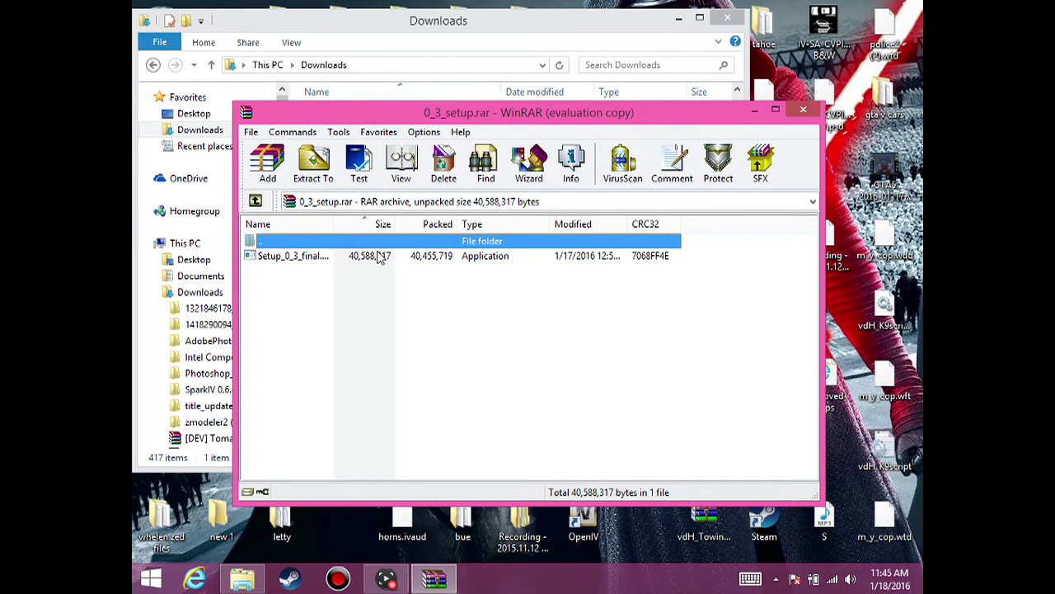
click(753, 112)
click(729, 115)
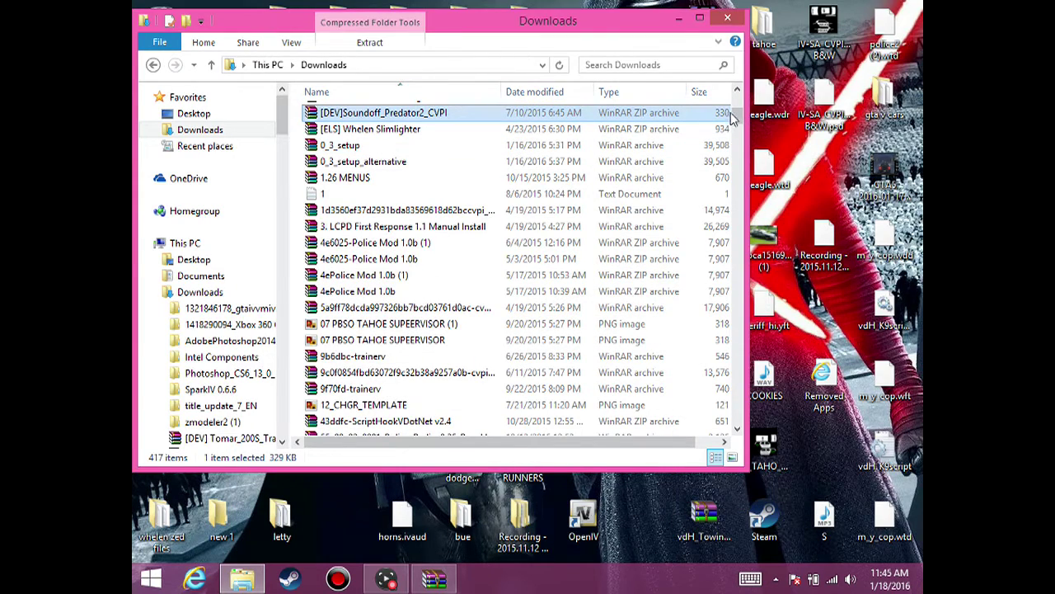
- Search Downloads for "ls" and open the lspdfr03manual_install (2) archive
scroll(742, 111, up, 3)
scroll(741, 112, down, 1)
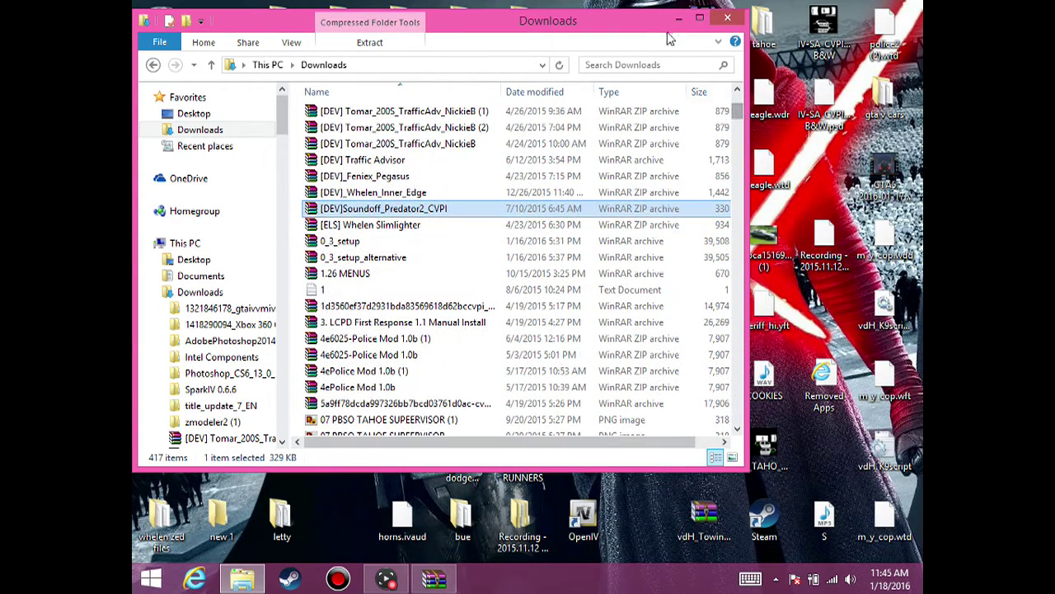
click(639, 65)
text(ls)
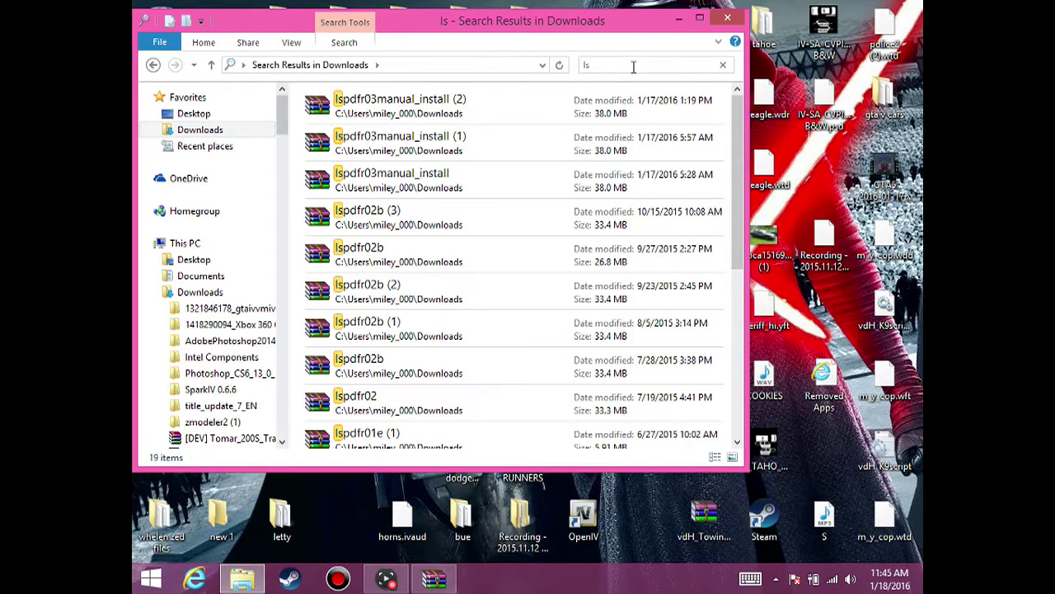
double_click(485, 101)
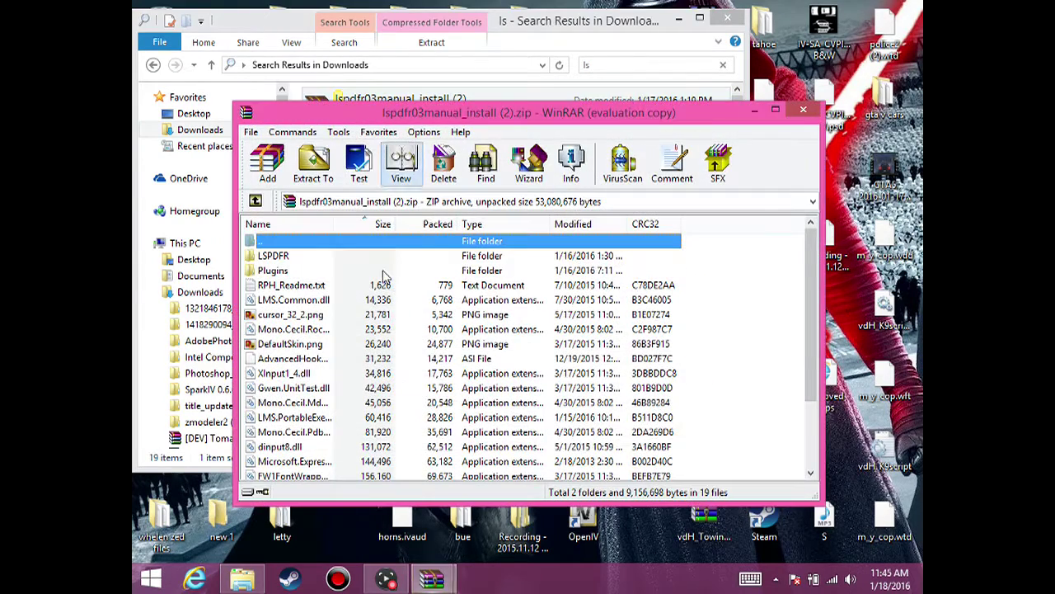
- Select all the files and folders inside the lspdfr03manual_install (2) archive
drag(694, 270, 452, 463)
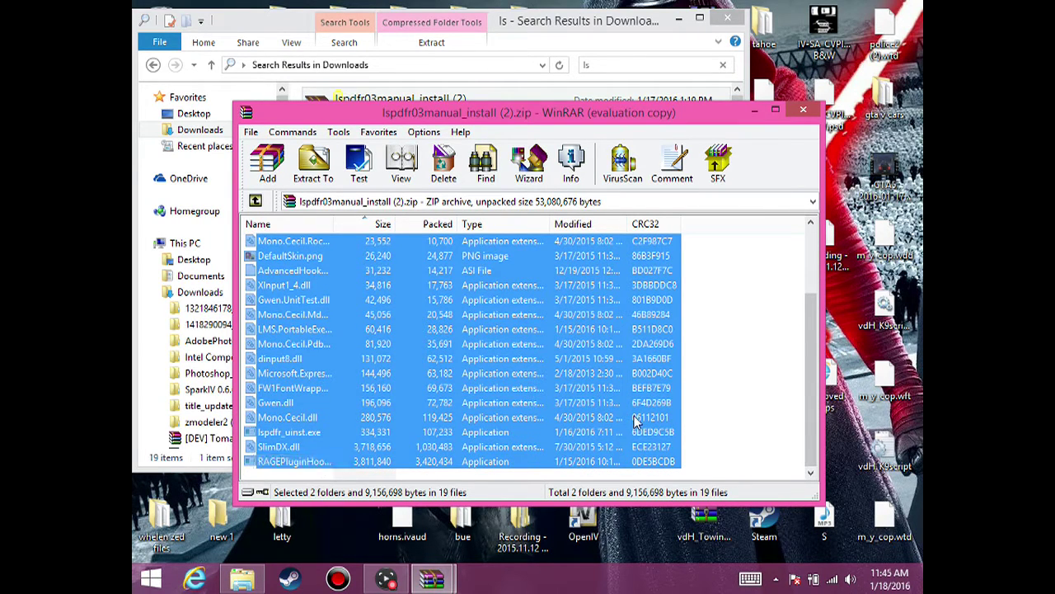
click(682, 425)
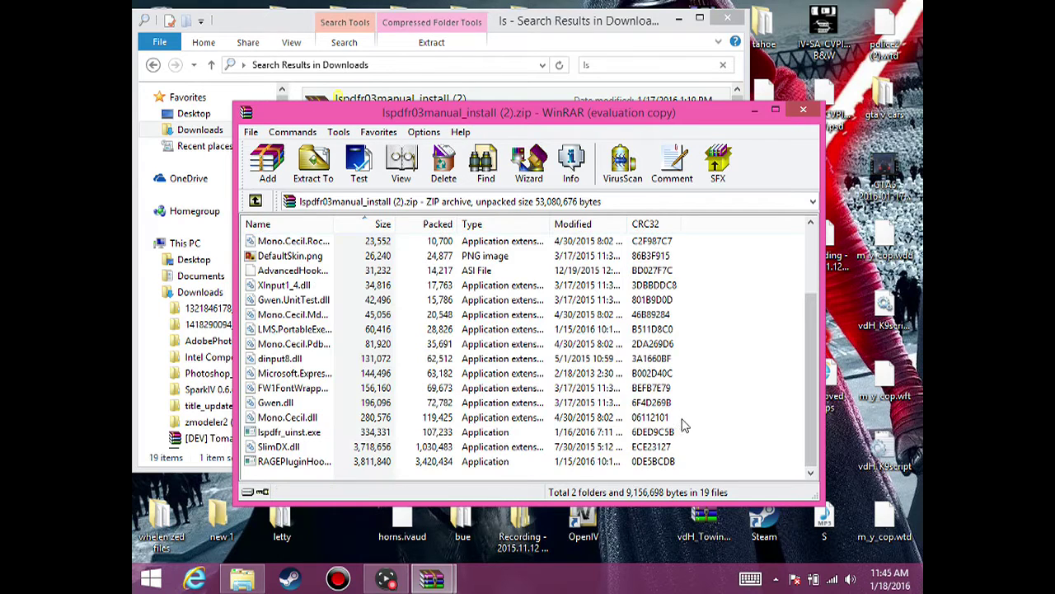
click(345, 463)
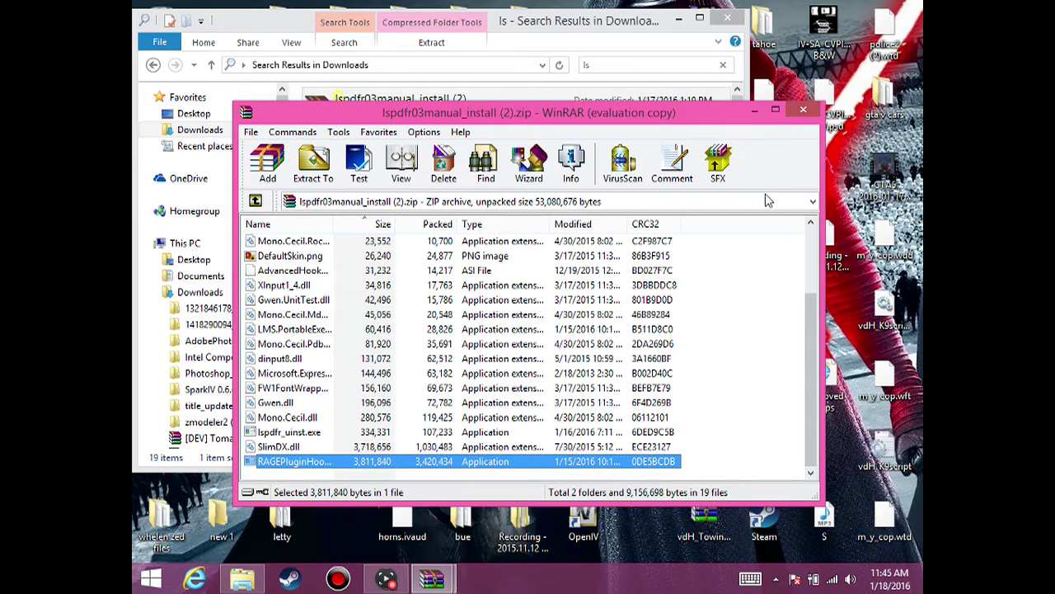
drag(811, 387, 811, 321)
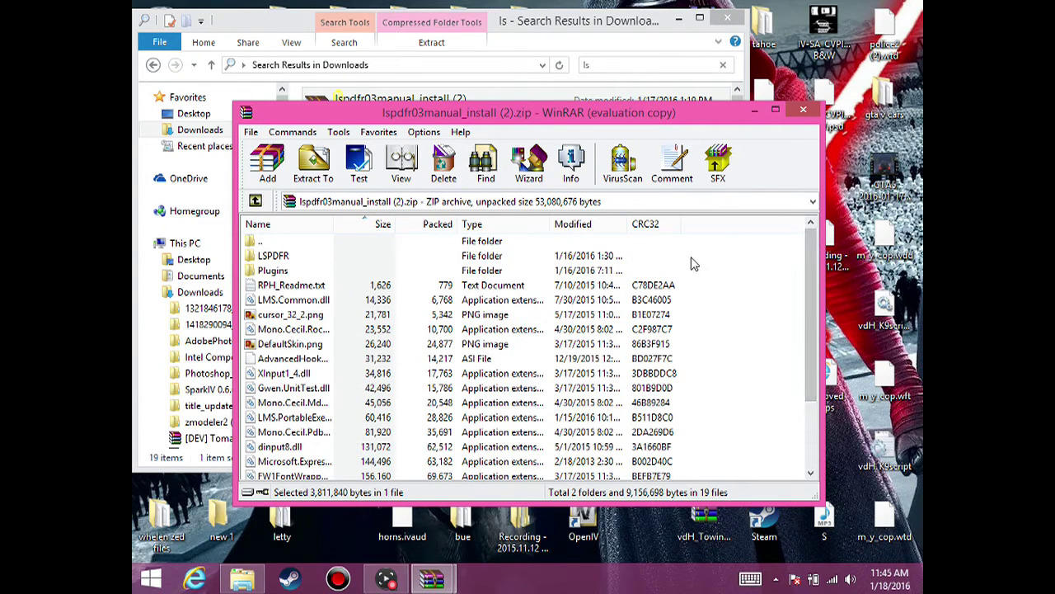
drag(693, 262, 588, 538)
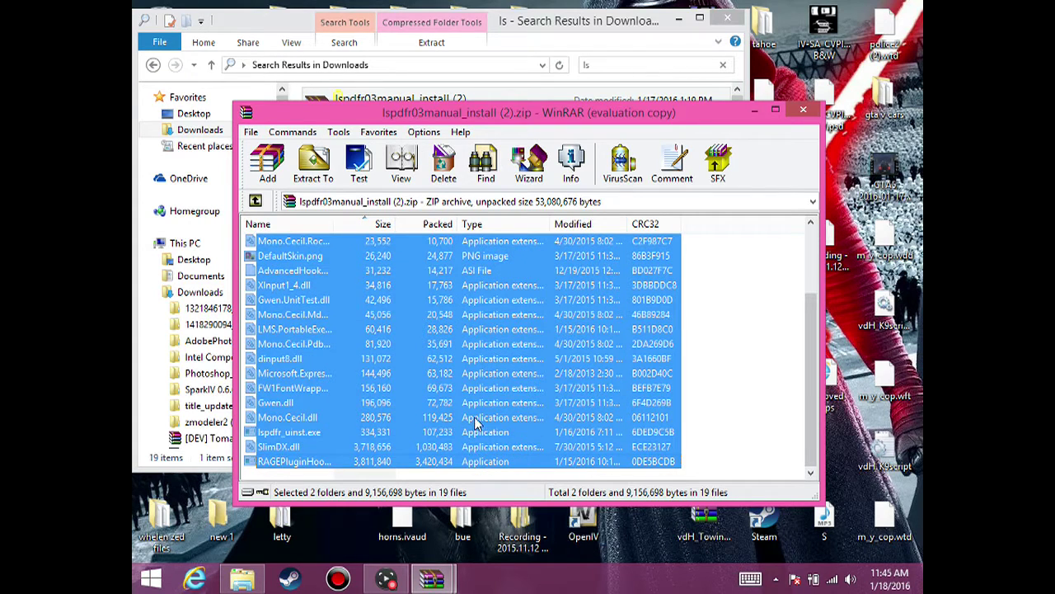
- Open the pinned LSPDFR folder in a new File Explorer window and go up to its parent Grand Theft Auto V folder
click(240, 581)
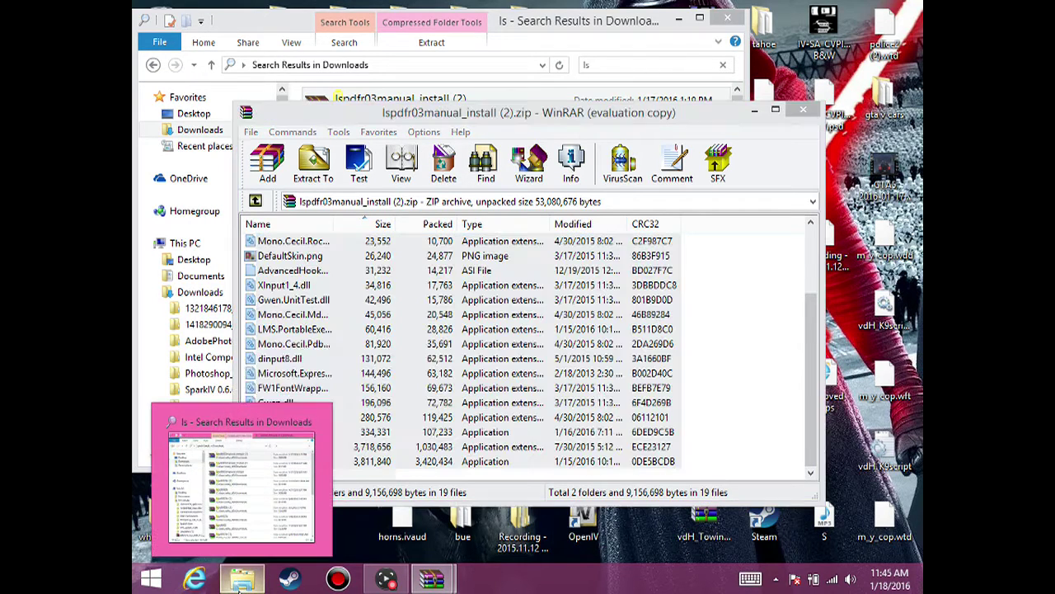
right_click(240, 581)
click(323, 446)
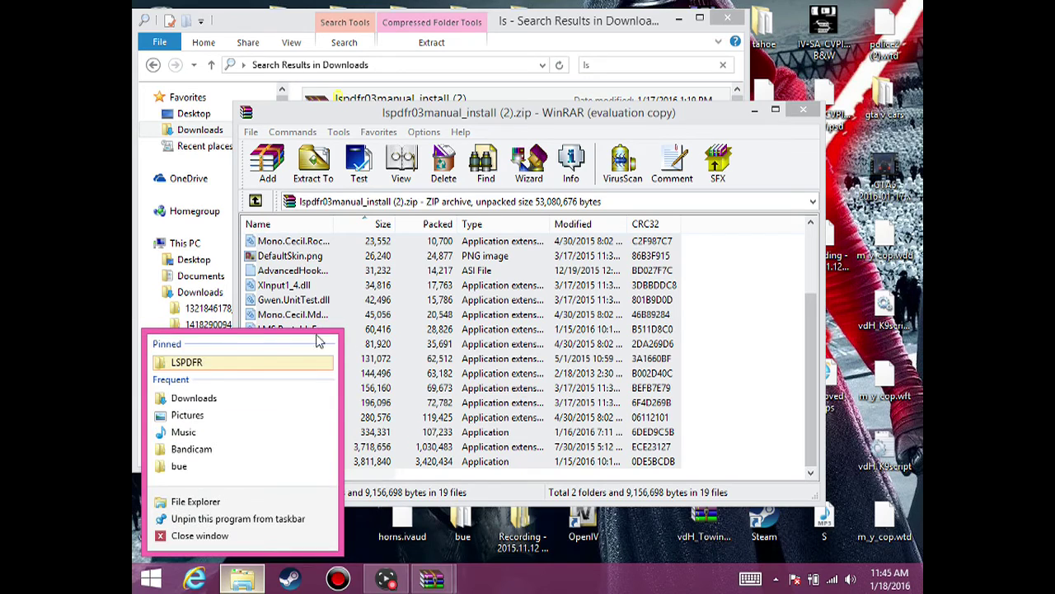
click(211, 364)
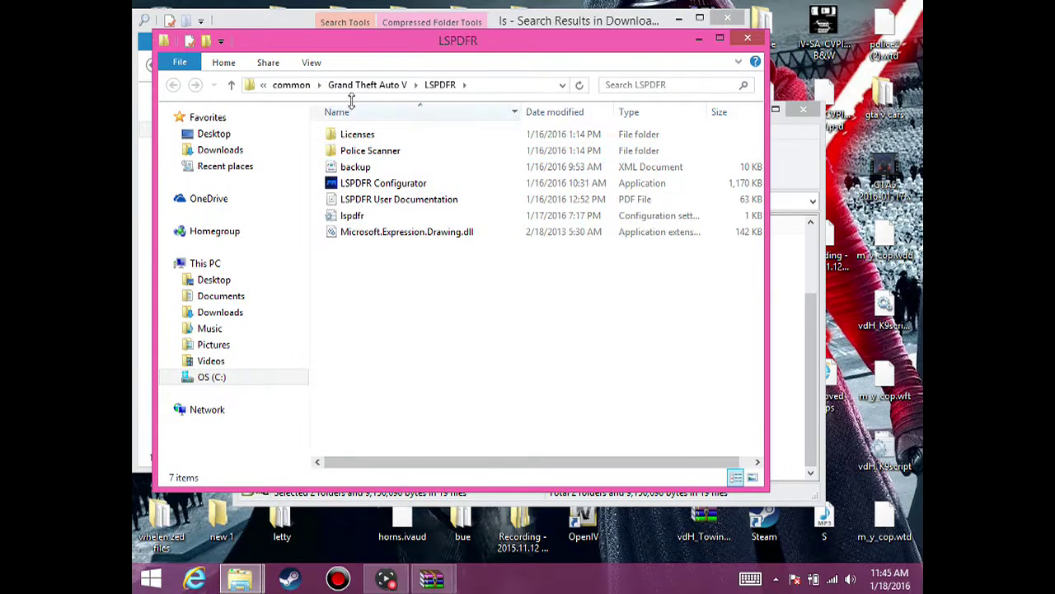
click(363, 88)
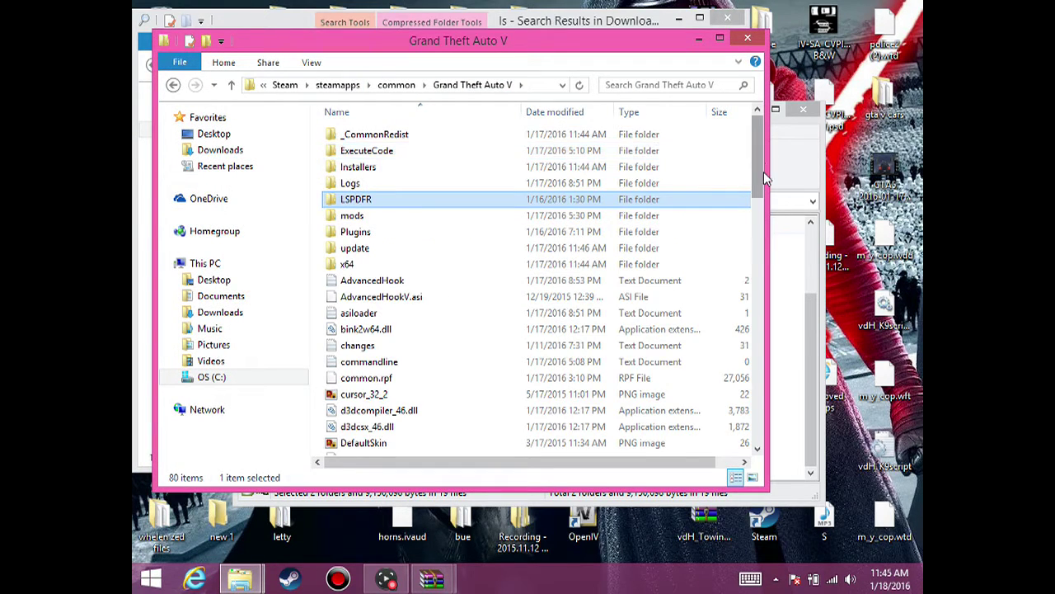
- Extract the selected archive contents into the Grand Theft Auto V folder, replacing the files with the same names
click(811, 166)
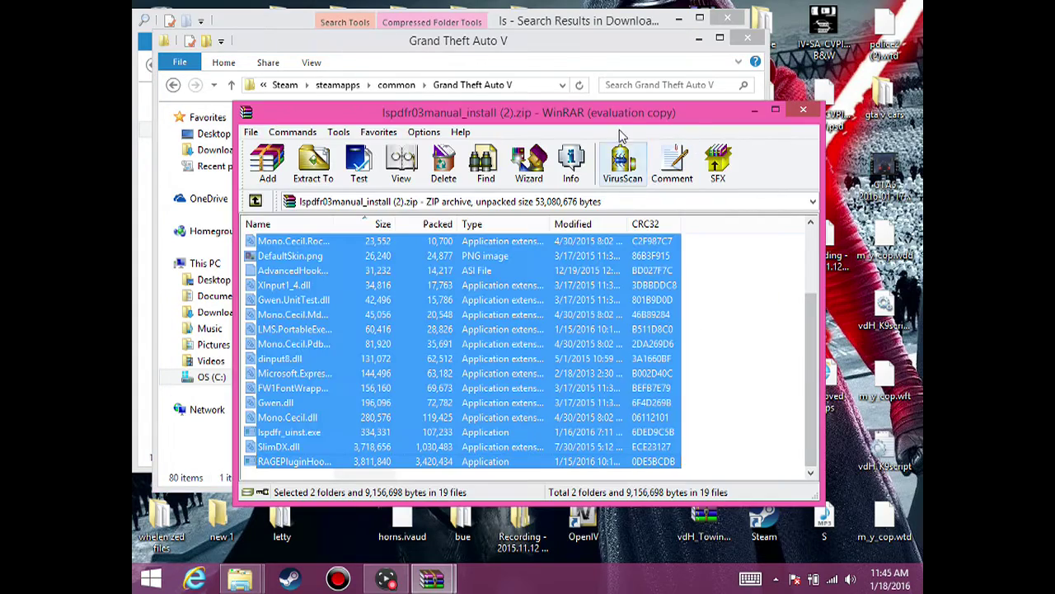
drag(619, 113, 922, 115)
drag(672, 291, 390, 470)
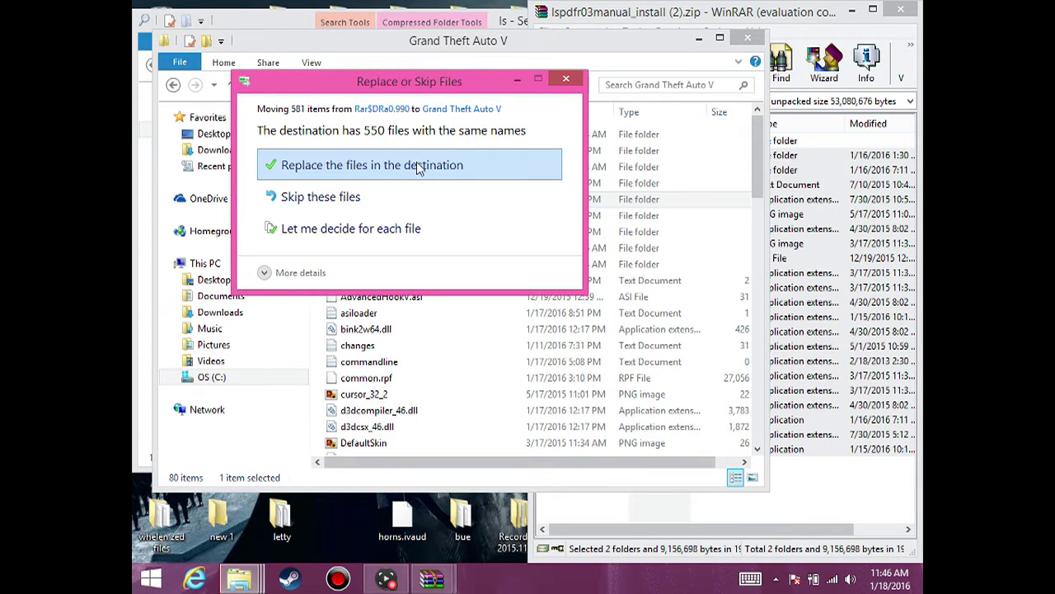
click(416, 165)
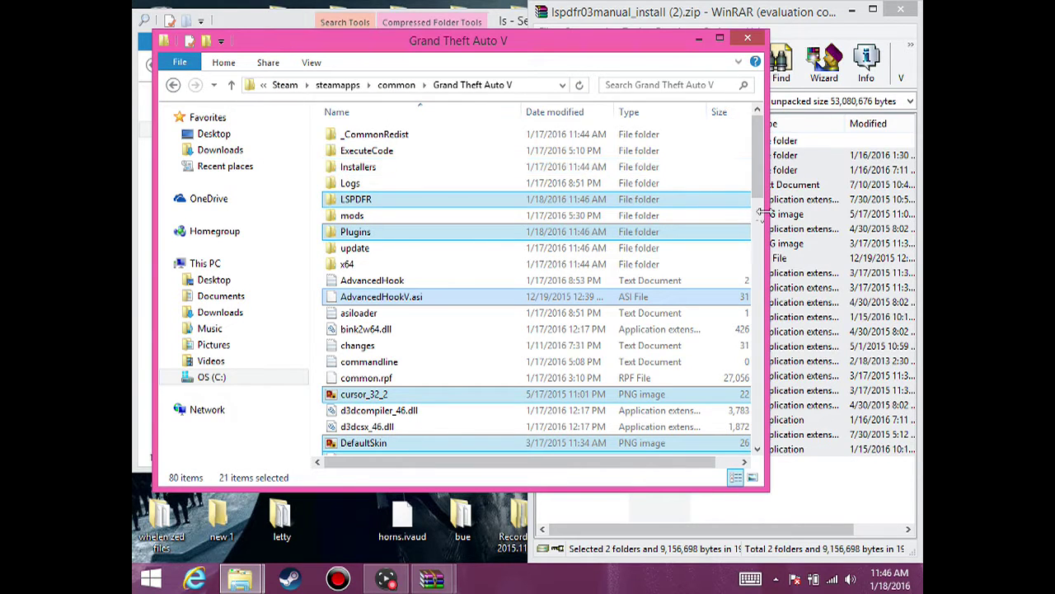
- Launch RAGEPluginHook from the Grand Theft Auto V folder with permission to make changes, and let it unblock the listed files
click(687, 169)
drag(765, 179, 770, 263)
click(404, 330)
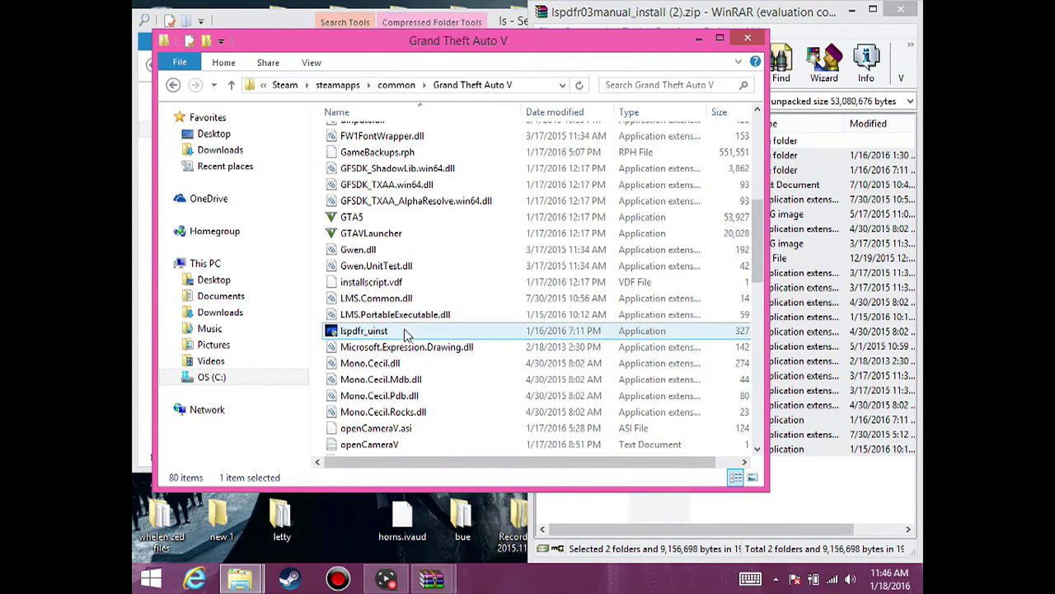
scroll(544, 329, down, 3)
click(546, 330)
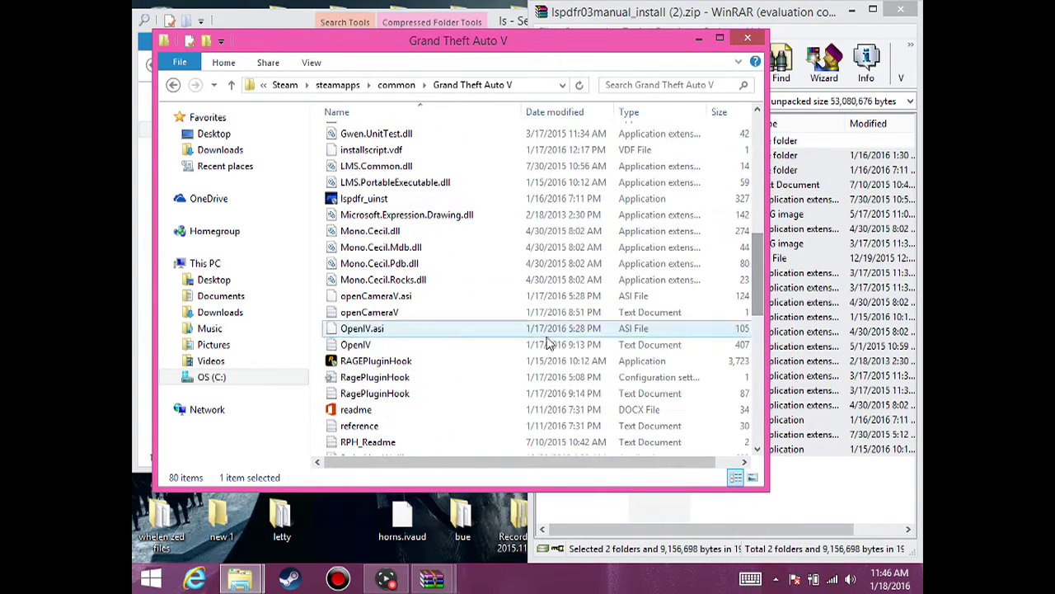
click(388, 363)
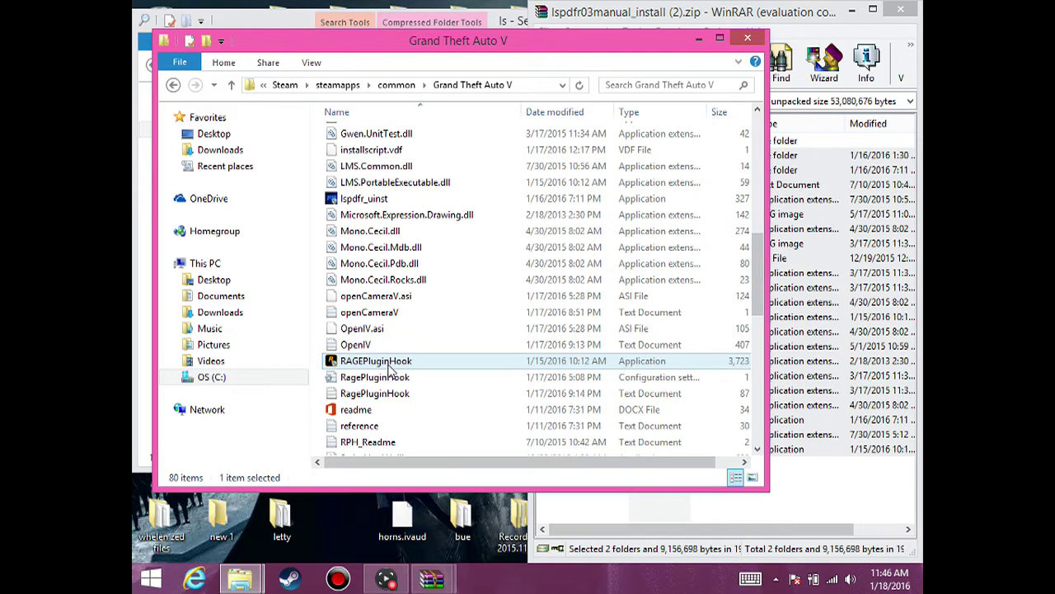
double_click(389, 368)
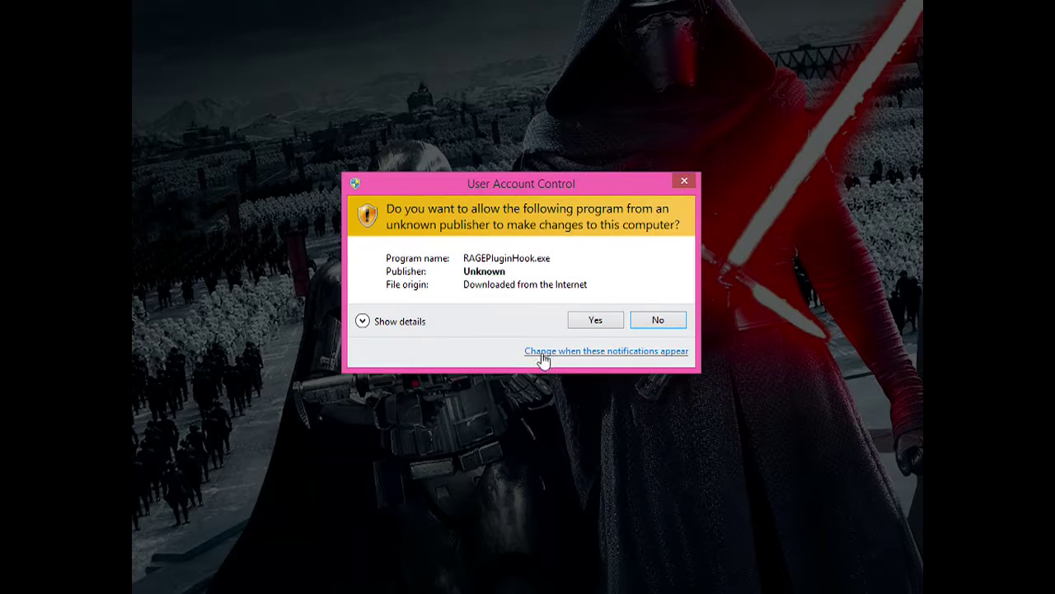
click(590, 319)
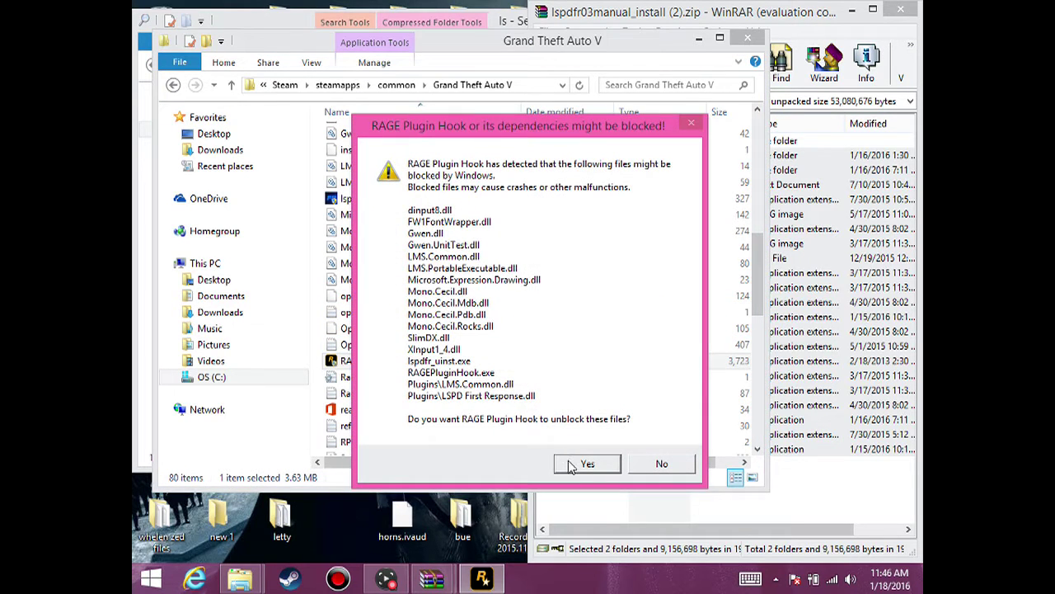
click(585, 464)
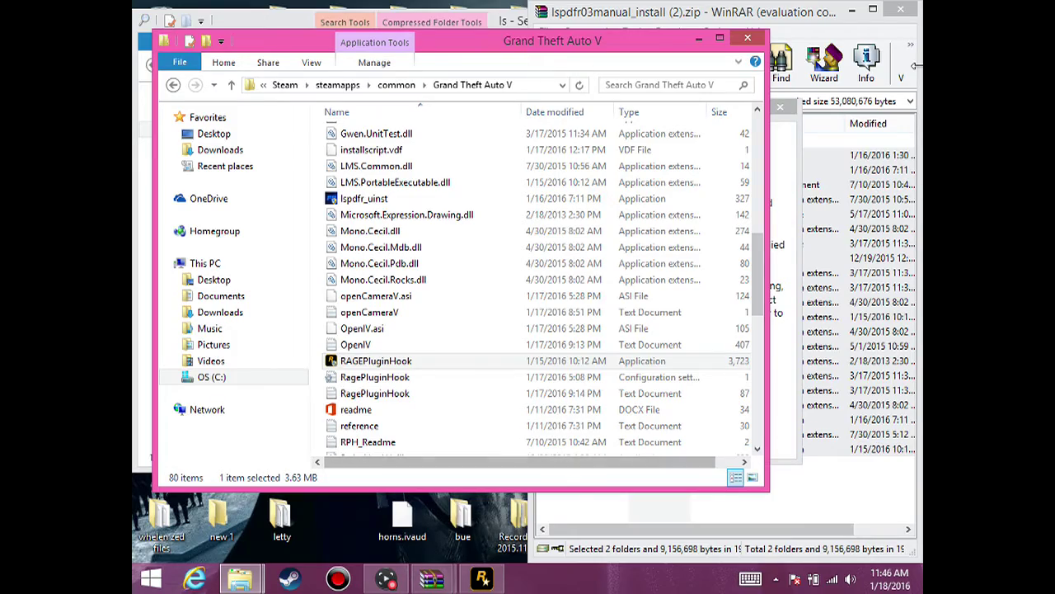
- Minimize the archive and folder windows, then accept the RAGE Plugin Hook disclaimer and acknowledge the elevated privileges notice
click(851, 11)
click(697, 40)
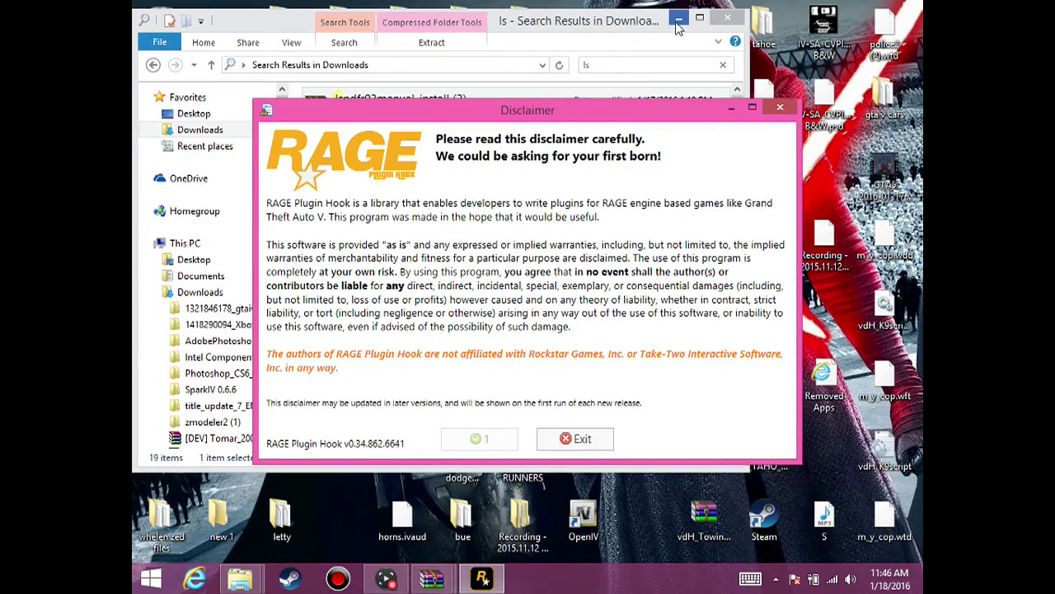
click(679, 18)
click(464, 440)
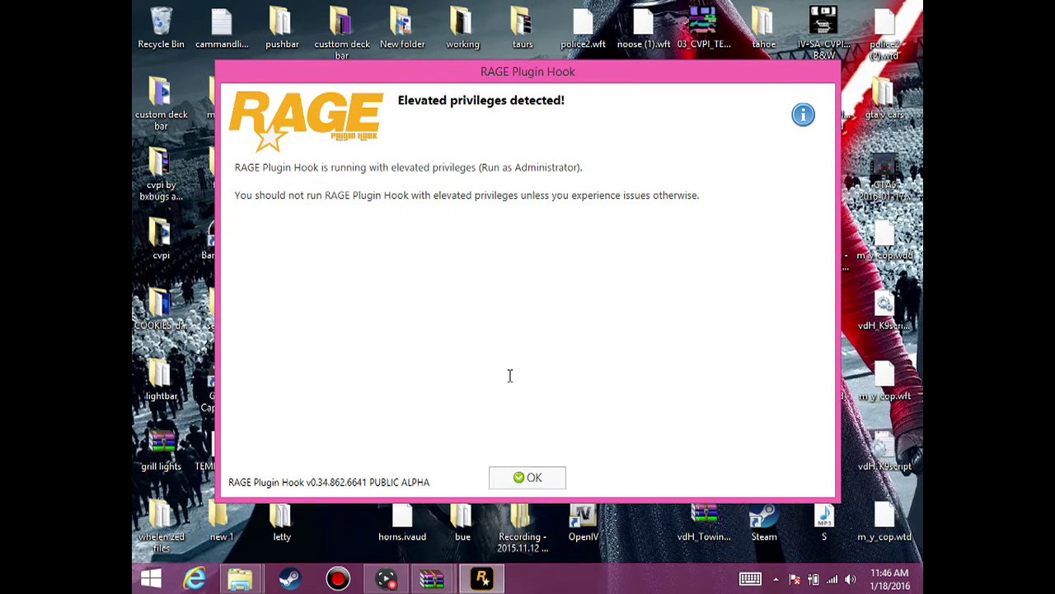
click(533, 478)
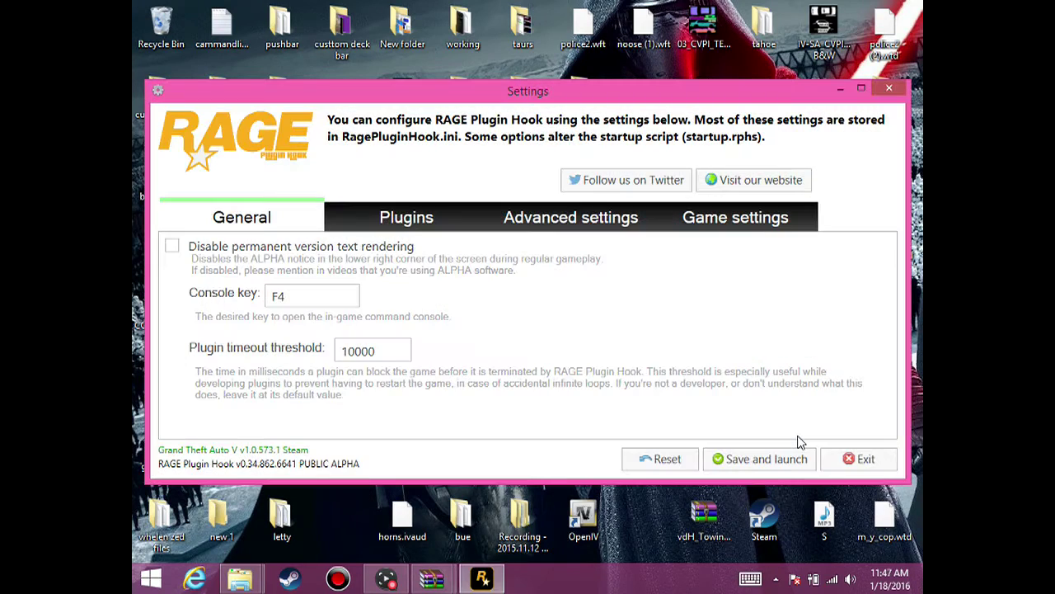
- Set the RAGE Plugin Hook console key to F2 and check which plugins load on startup
click(309, 294)
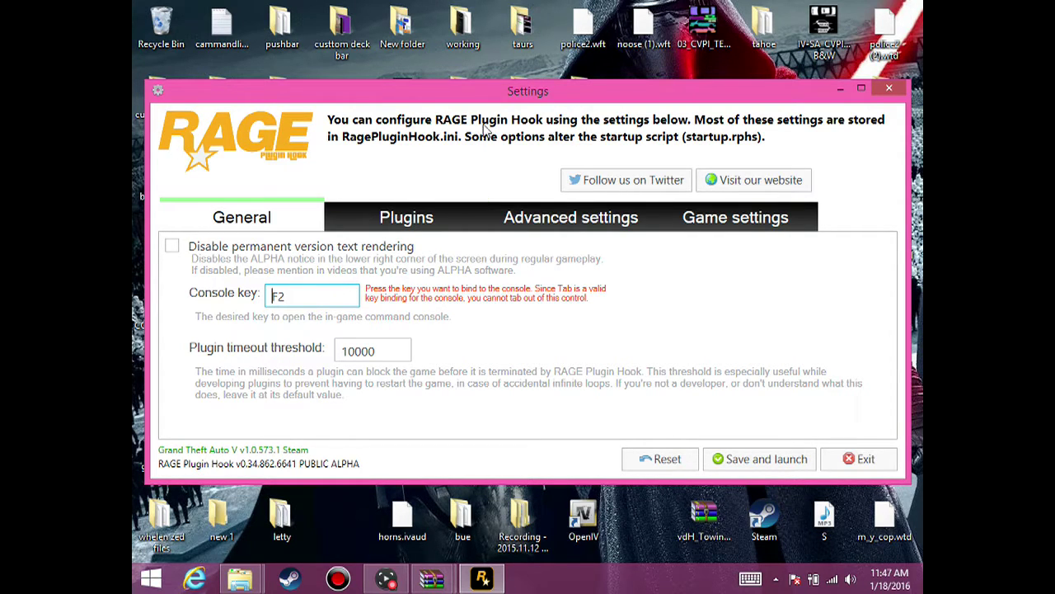
click(402, 227)
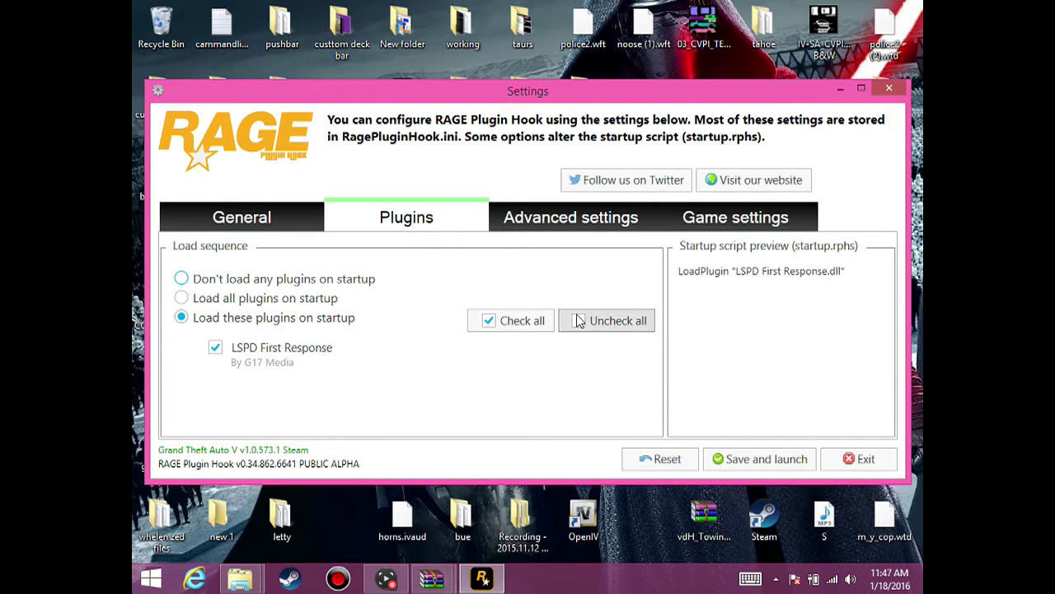
click(257, 221)
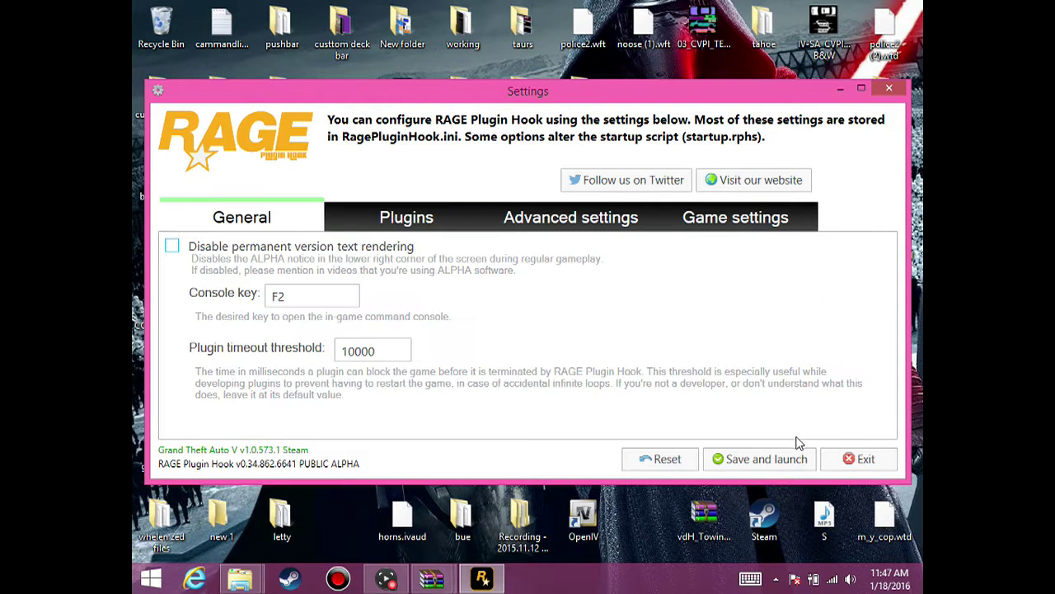
- Save the RAGE Plugin Hook settings, launch the game, and acknowledge the notice about accessing the settings dialog
click(766, 458)
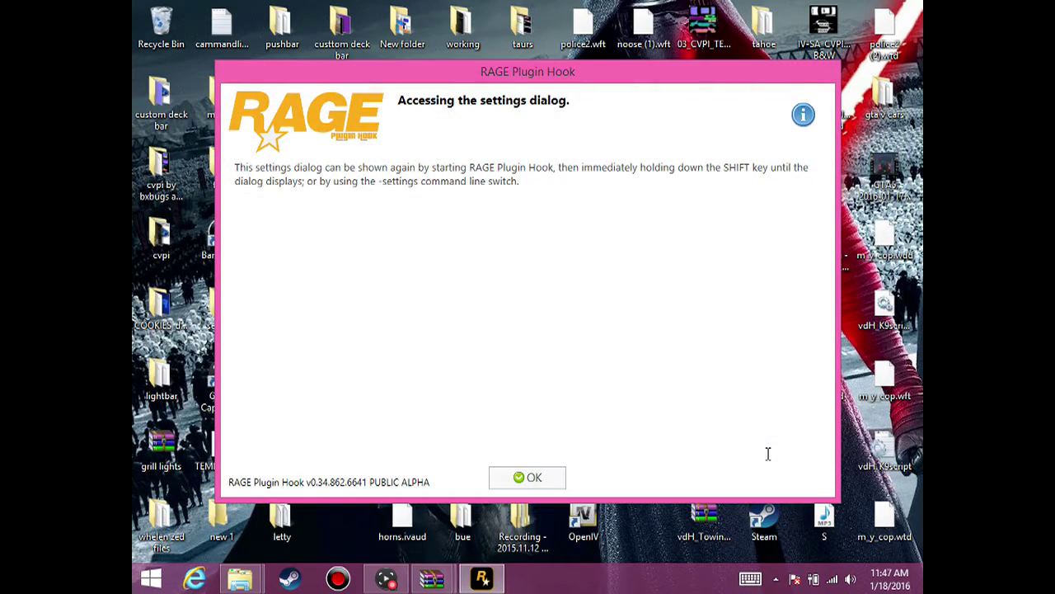
click(528, 478)
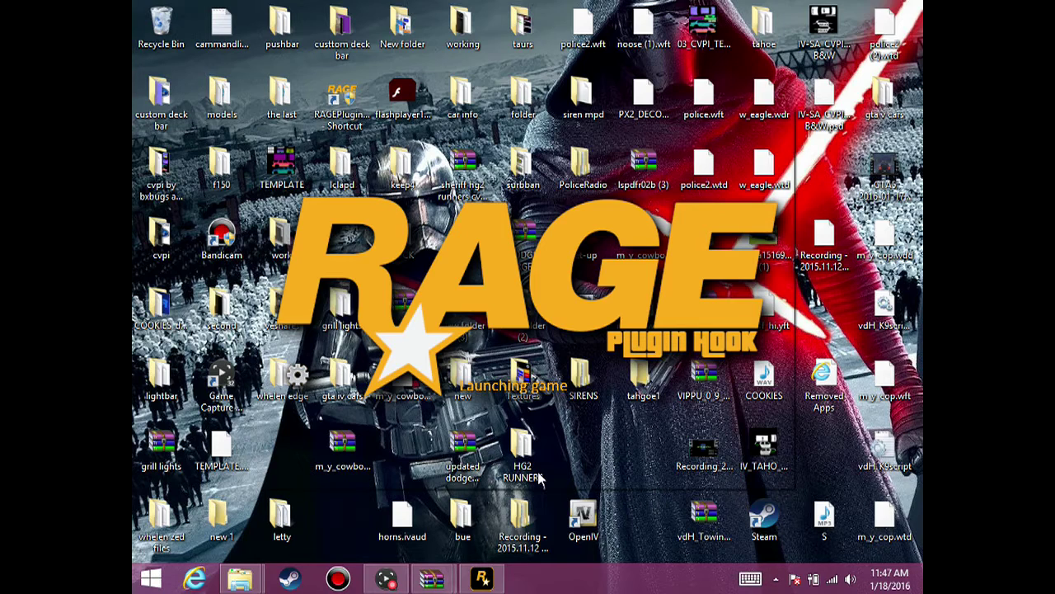
key(XF86AudioLowerVolume)
key(XF86AudioLowerVolume)
key(XF86AudioLowerVolume)
key(XF86AudioLowerVolume)
key(XF86AudioLowerVolume)
key(XF86AudioLowerVolume)
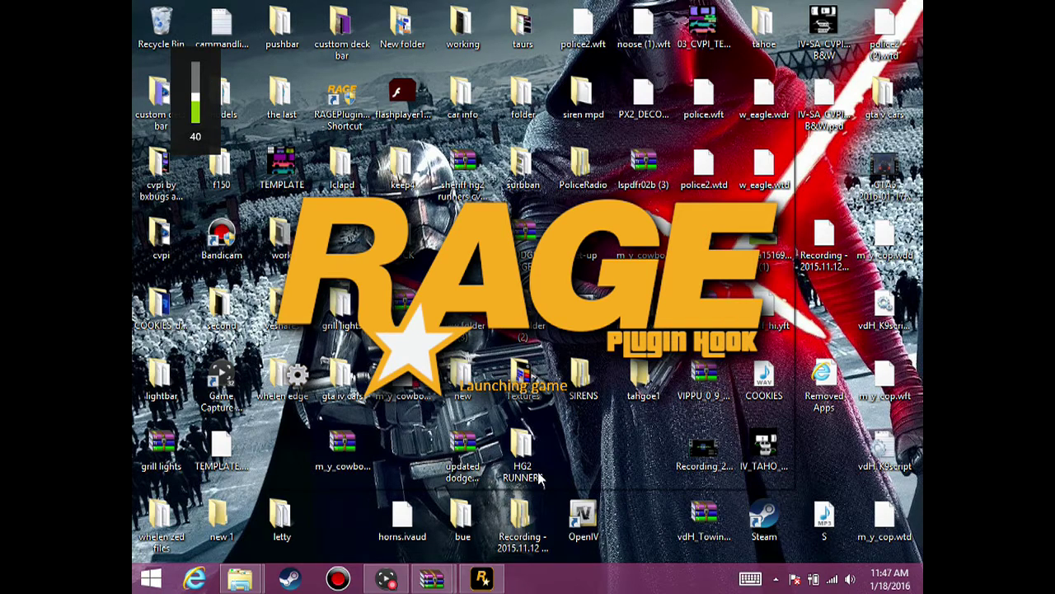
key(XF86AudioRaiseVolume)
key(XF86AudioRaiseVolume)
key(XF86AudioRaiseVolume)
key(XF86AudioRaiseVolume)
key(XF86AudioRaiseVolume)
key(XF86AudioRaiseVolume)
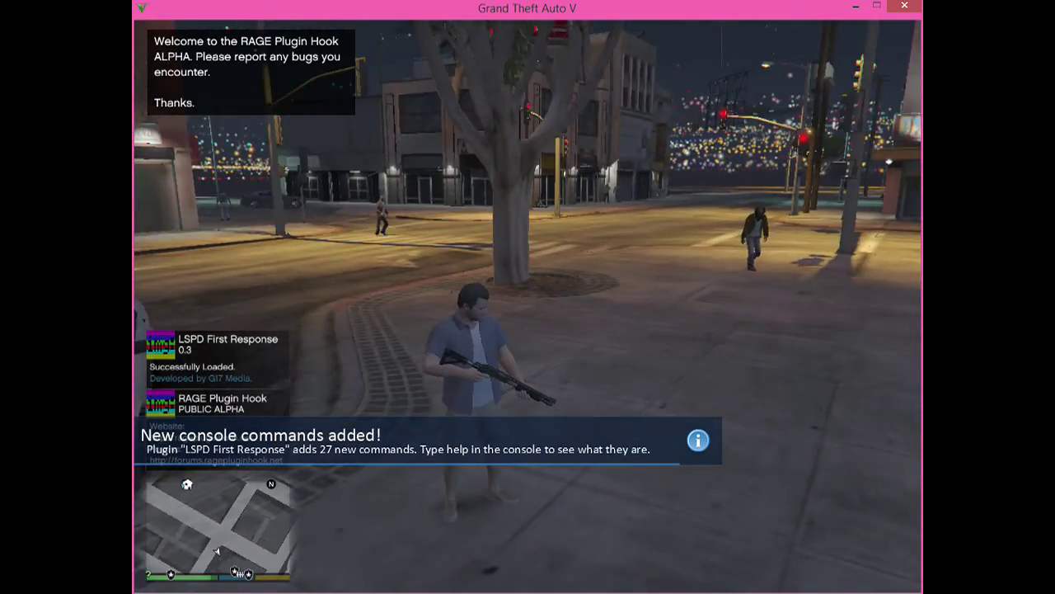
- Walk the character up the police station steps and into the locker room, to the point for going on duty
key(w)
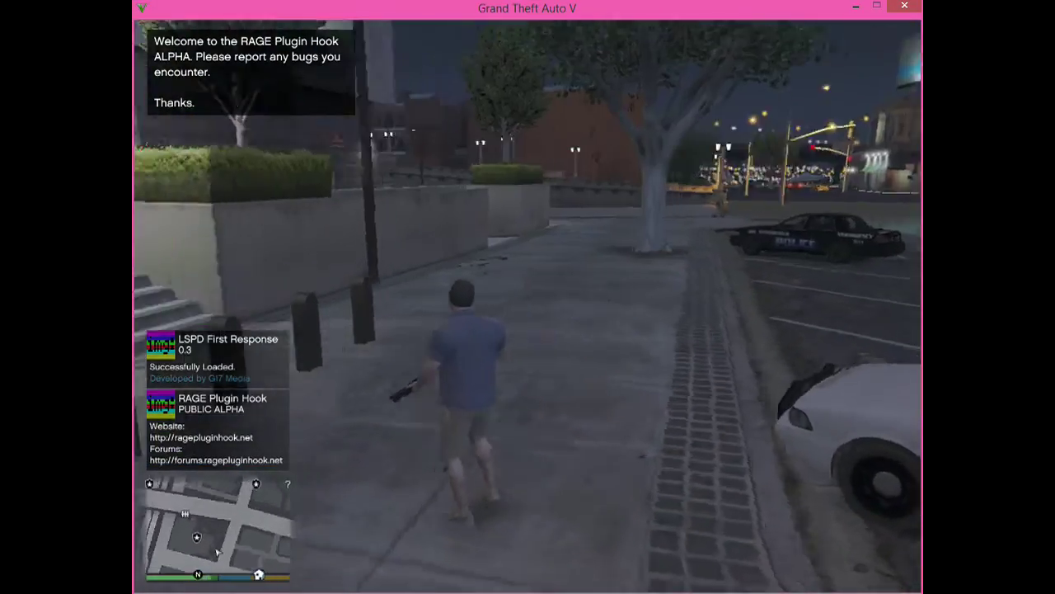
key(w)
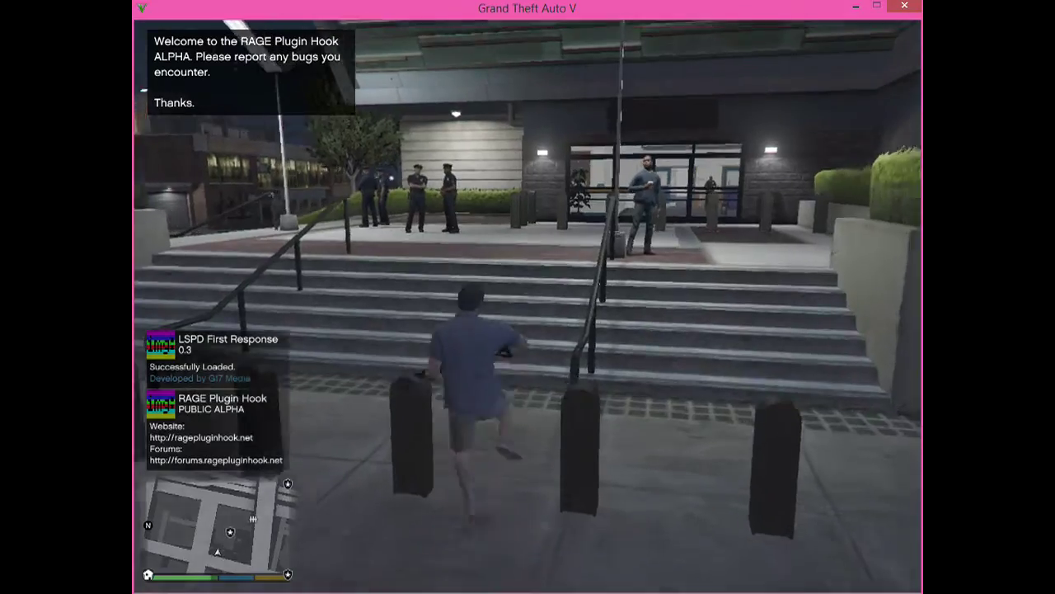
key(w)
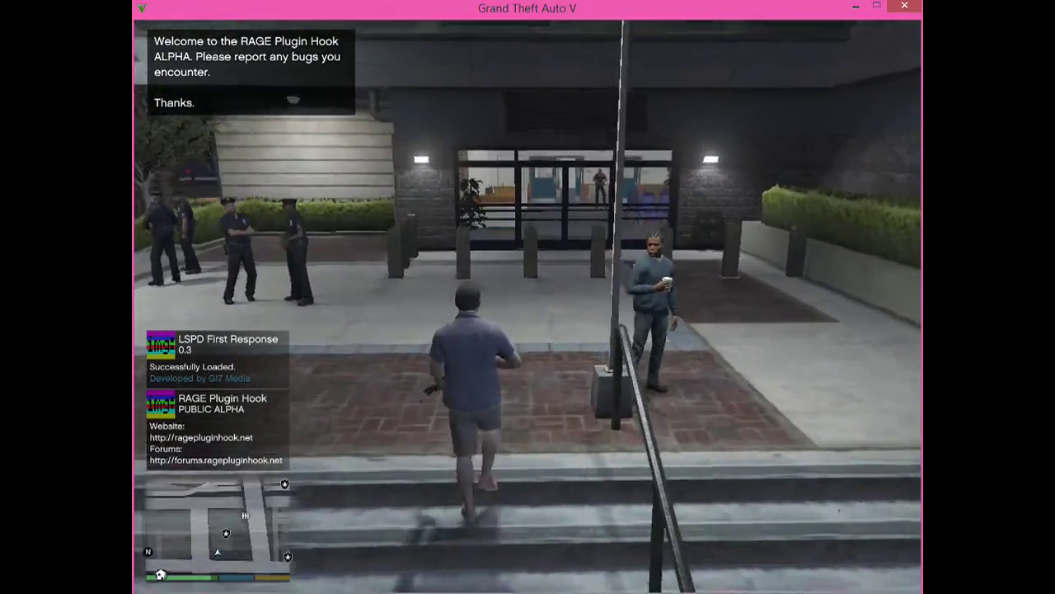
key(w)
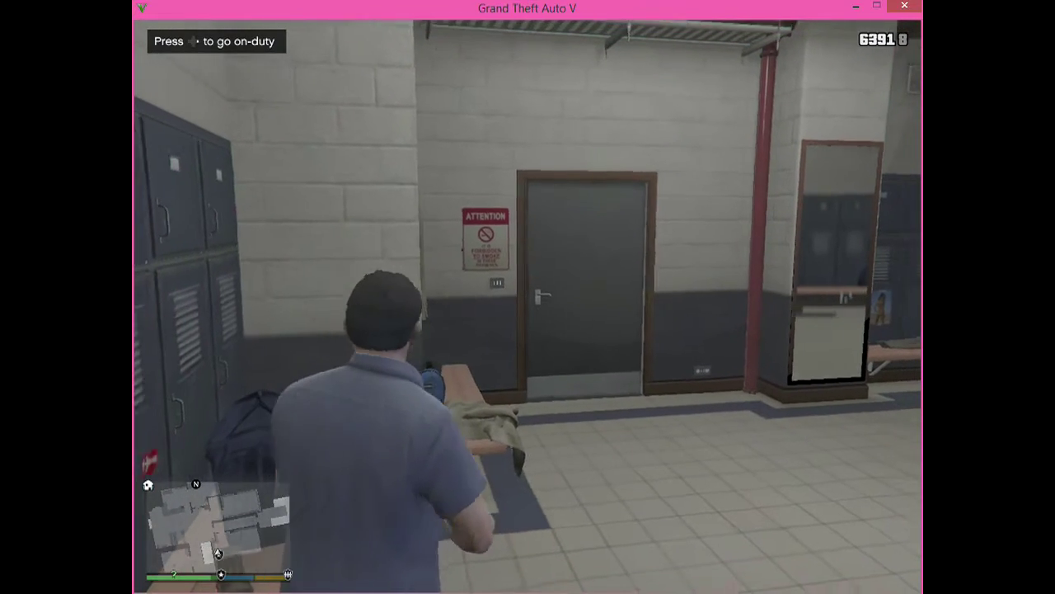
key(a)
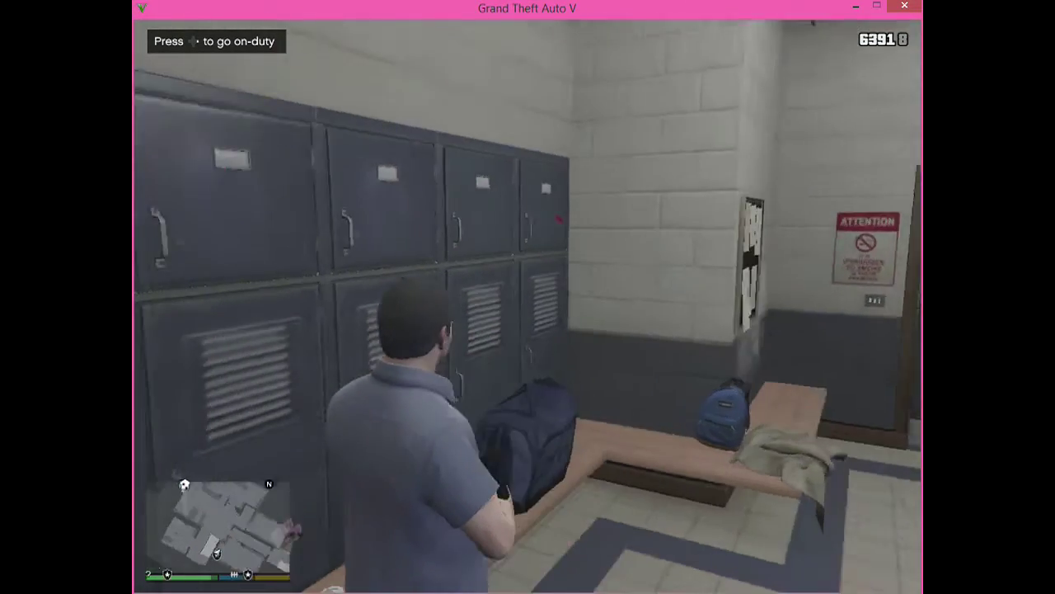
- Open the game's pause menu at its settings page
key(Tab)
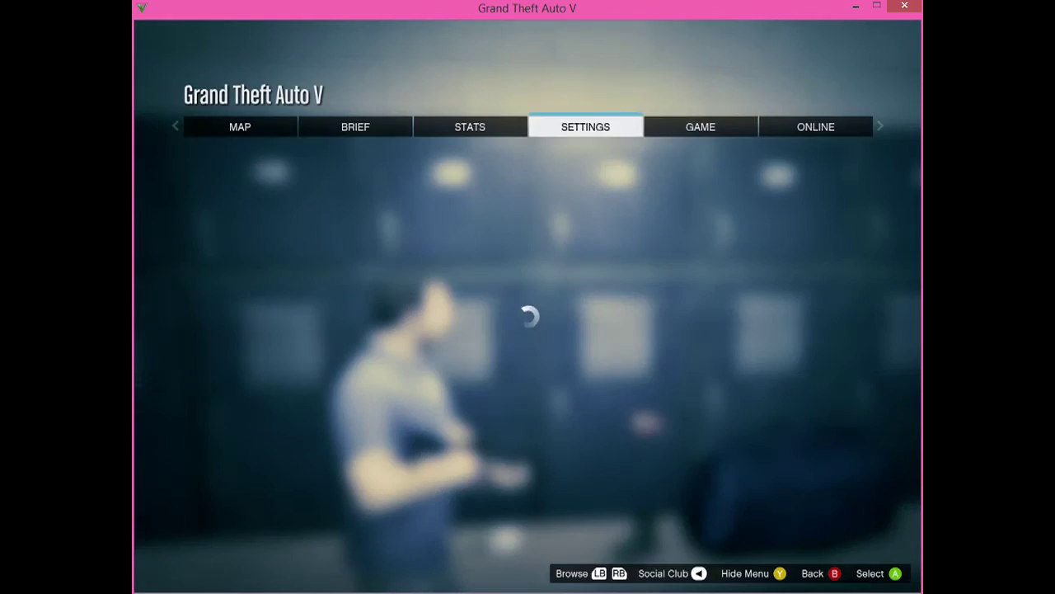
key(e)
click(296, 242)
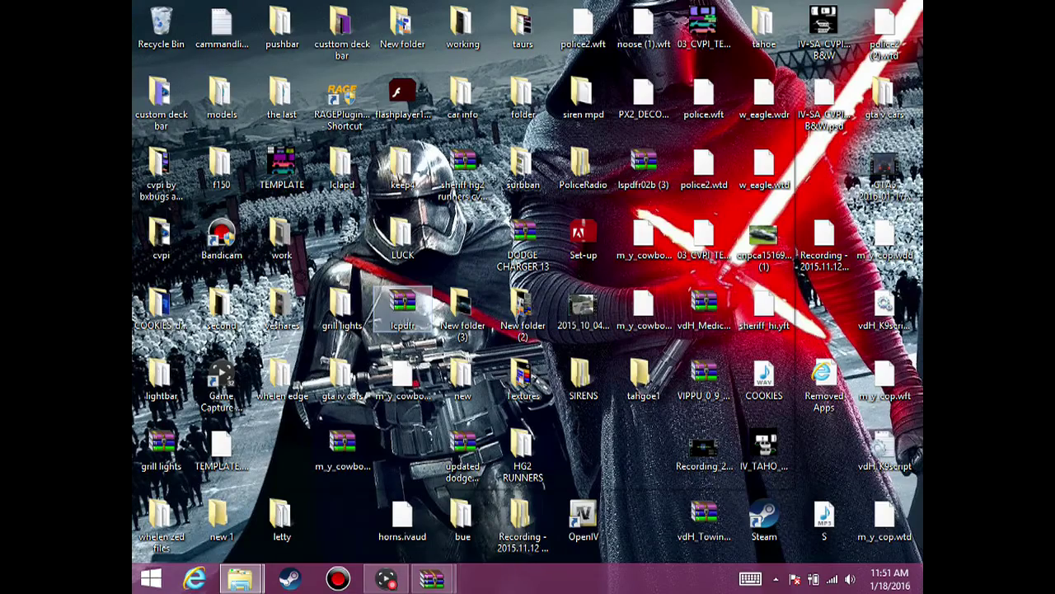
- Relaunch RAGE Plugin Hook from its desktop shortcut and allow it to make changes to the computer
double_click(332, 115)
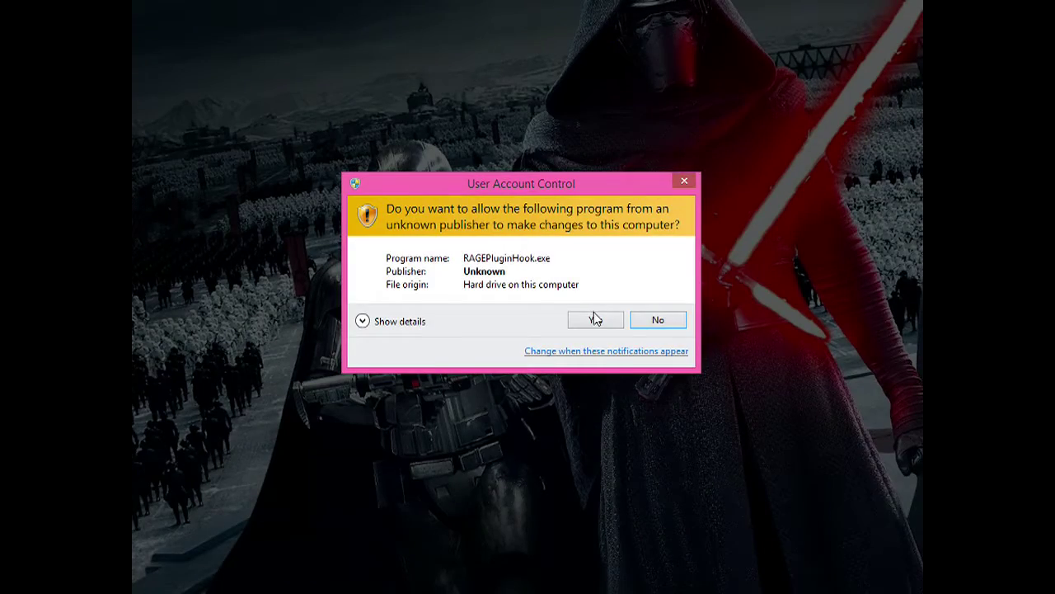
click(595, 319)
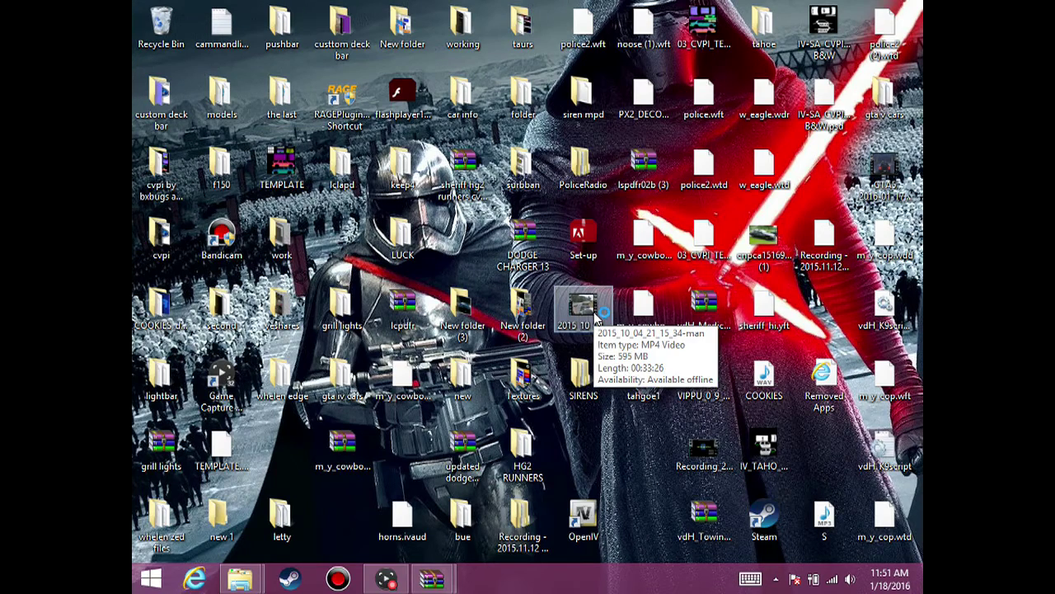